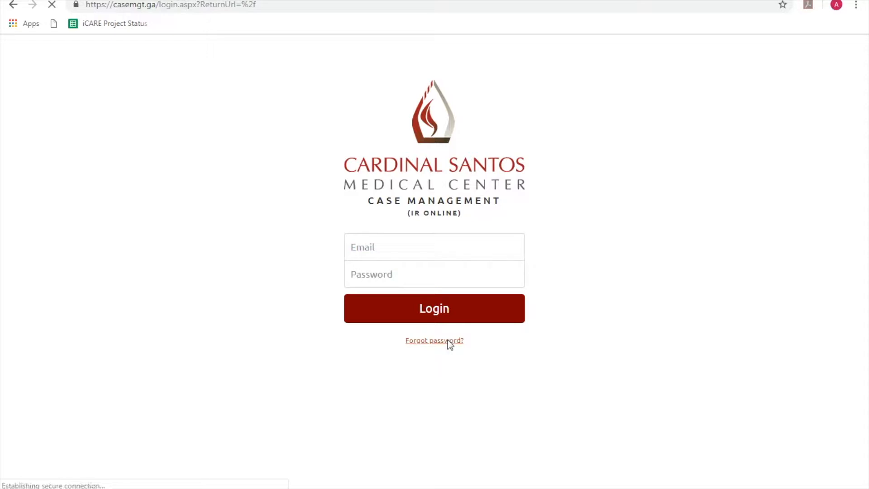
Enter the user's account e-mail in the Email field and submit the password-recovery request.
left_click(436, 284)
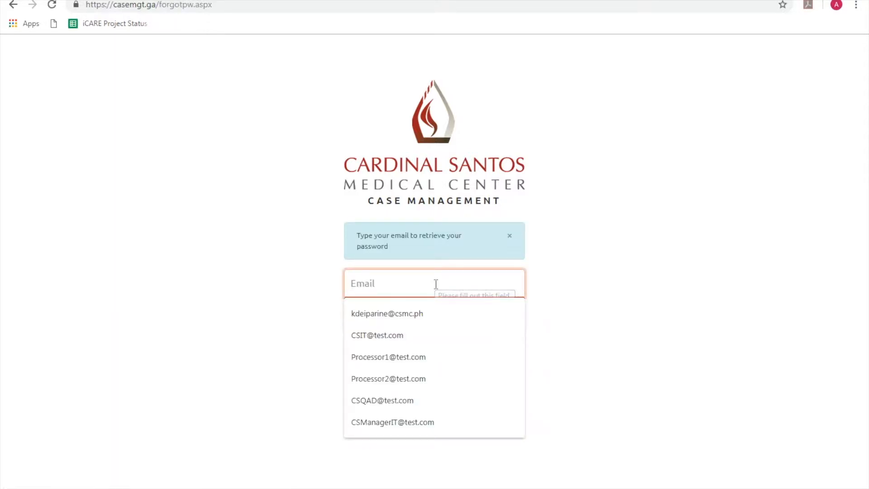
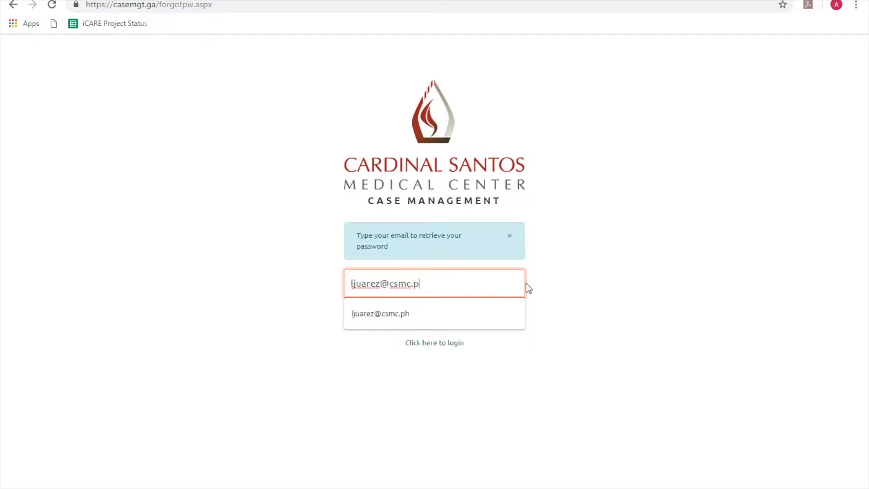
left_click(585, 289)
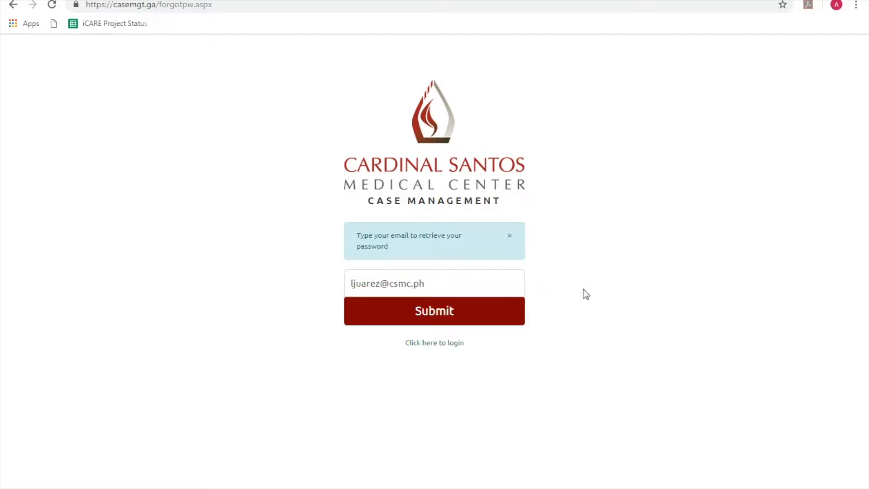
left_click(506, 321)
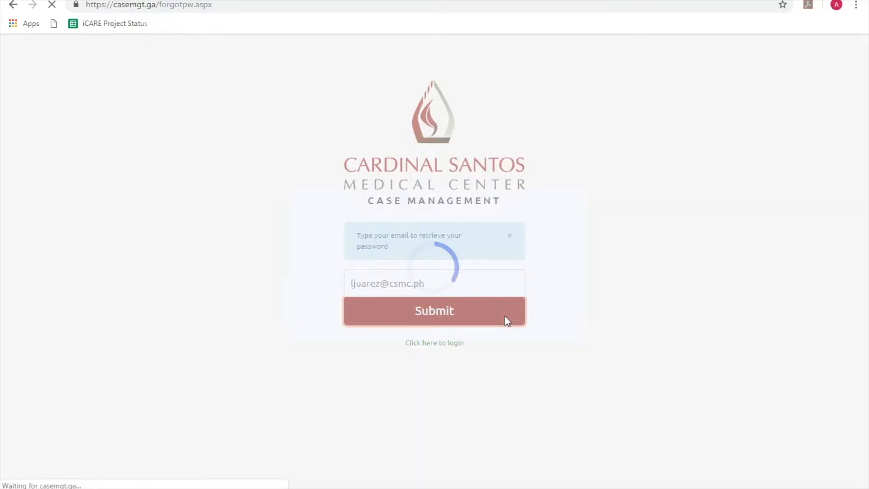
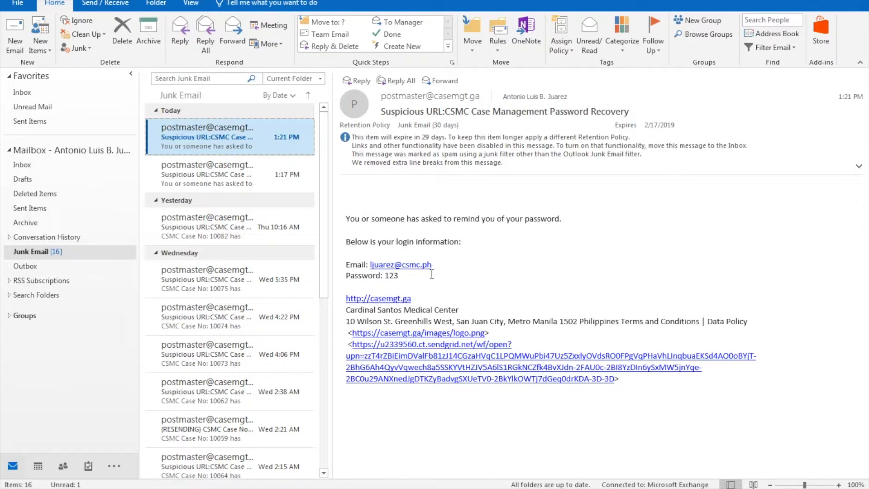
Leave the recovery email in Outlook and return to the browser's password-sent confirmation page.
key("alt+Tab")
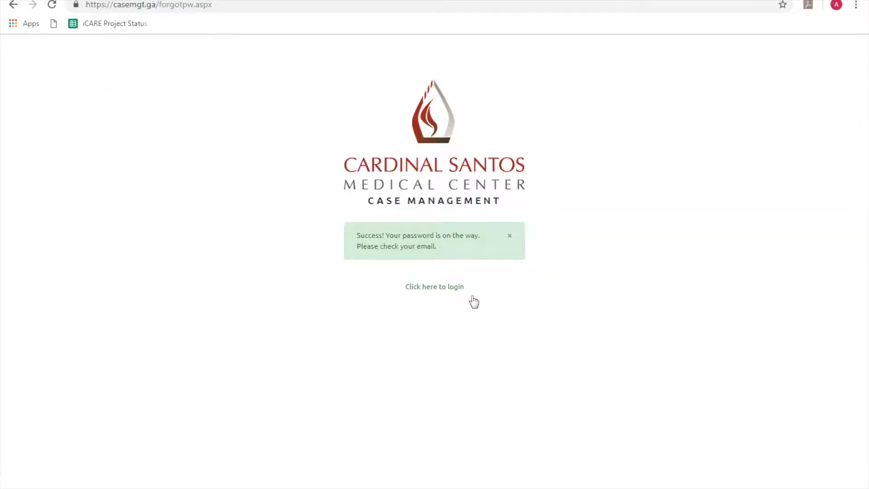
On the login page, sign in with the employee's e-mail address and the recovered password.
left_click(439, 288)
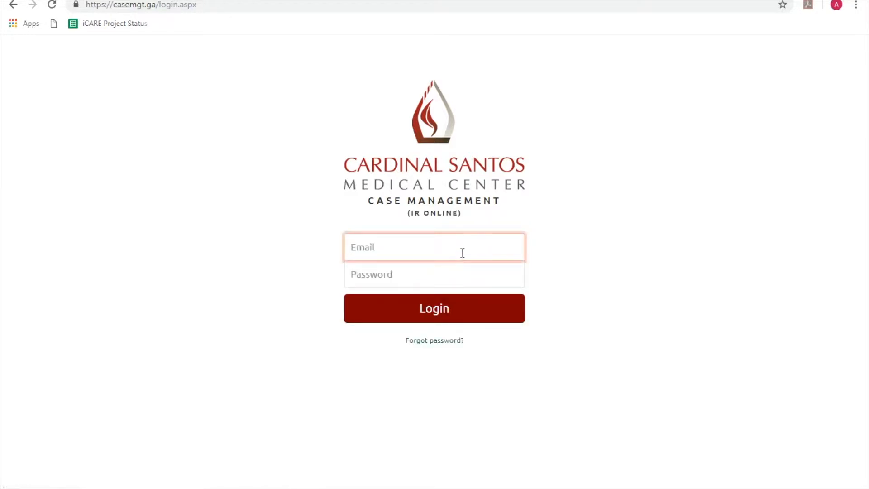
left_click(463, 252)
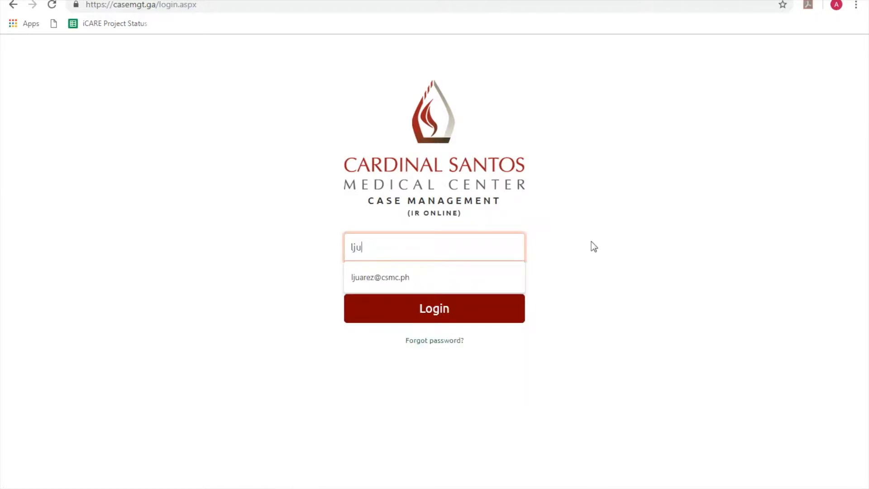
left_click(476, 280)
type("123")
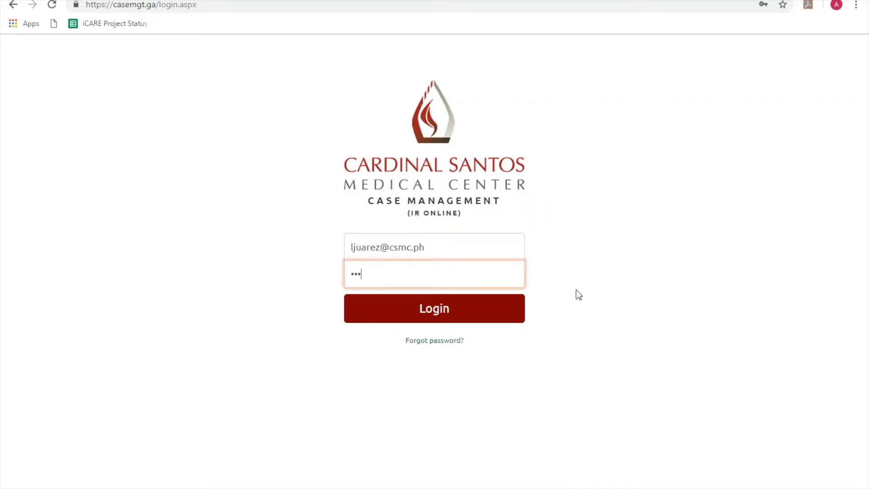
left_click(487, 314)
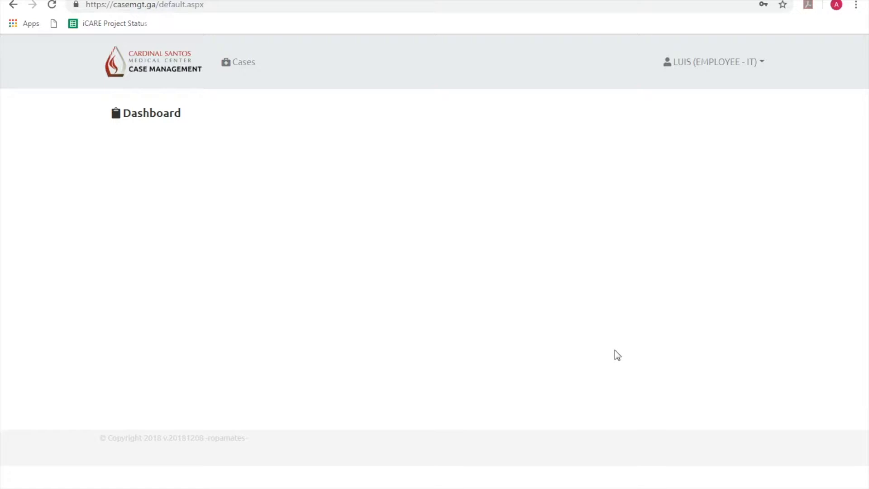
Go to the Cases list and start a new case.
left_click(243, 65)
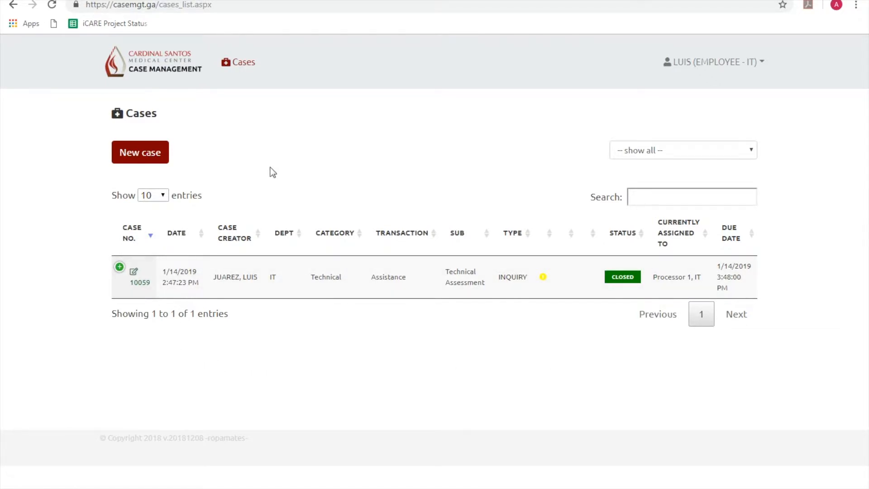
left_click(157, 158)
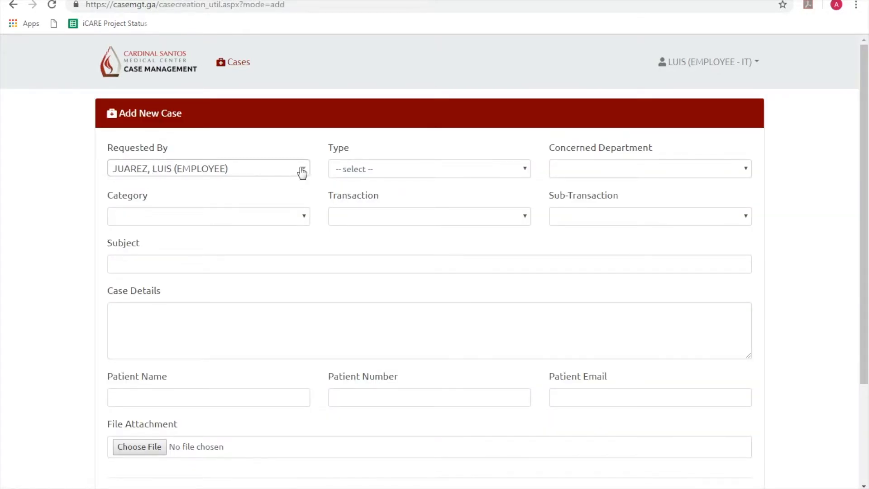
Classify the case as INCIDENT, IT, HIS, System Development, Minor Program Error Enhancement/Modification.
left_click(472, 171)
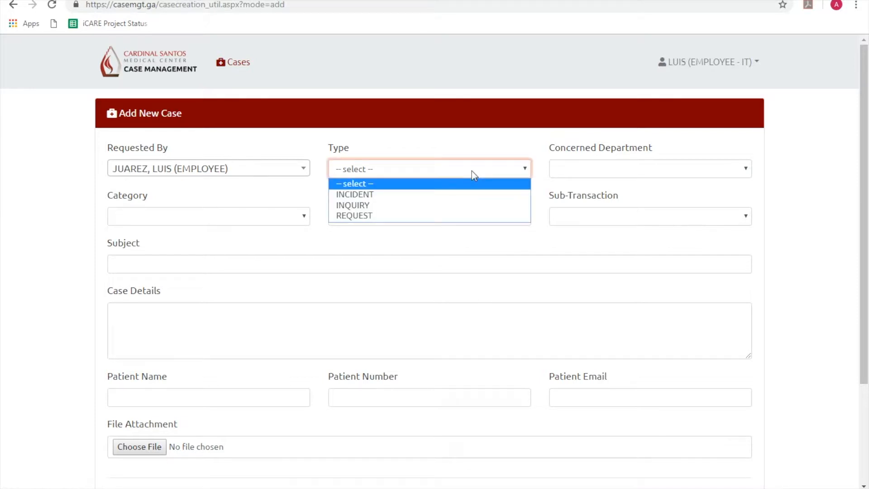
left_click(468, 194)
left_click(613, 175)
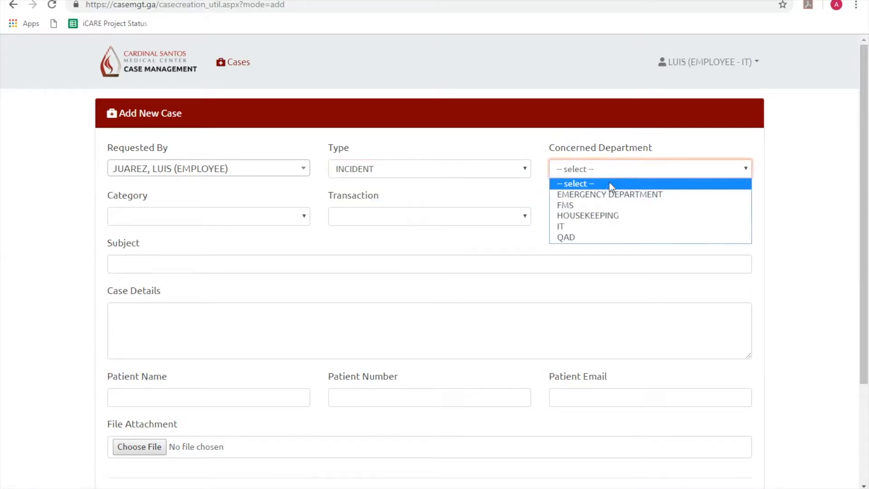
left_click(601, 233)
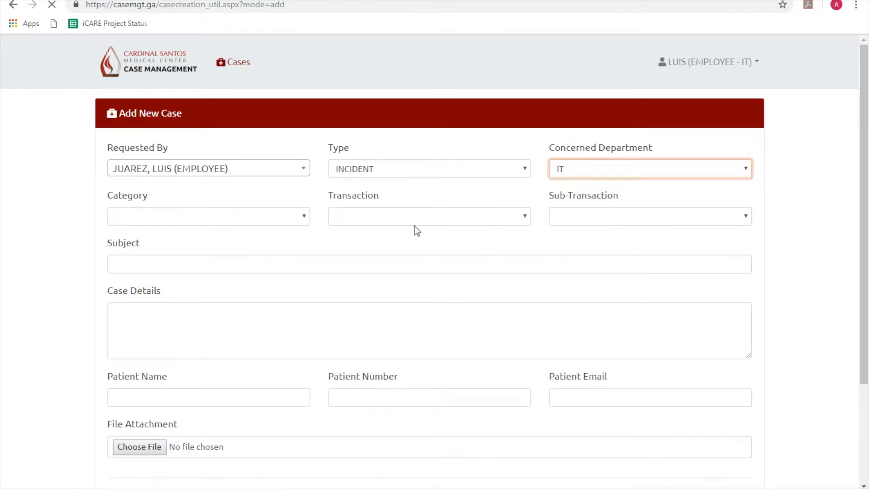
left_click(295, 221)
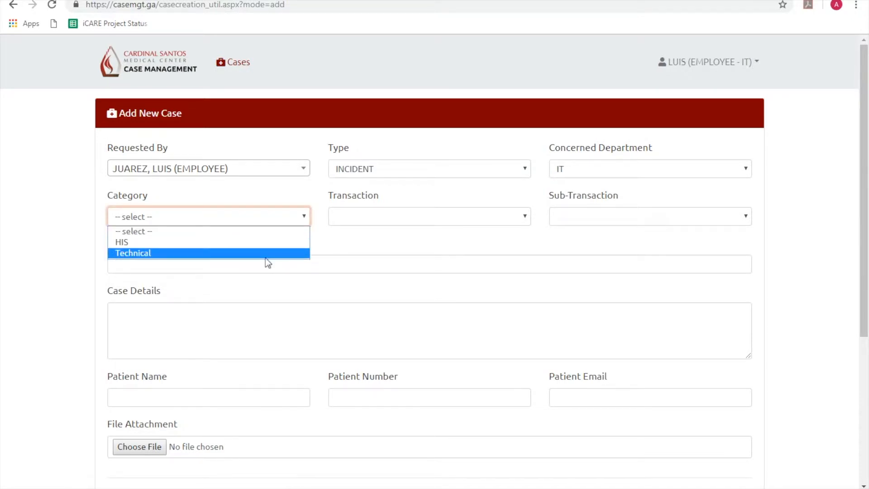
left_click(272, 245)
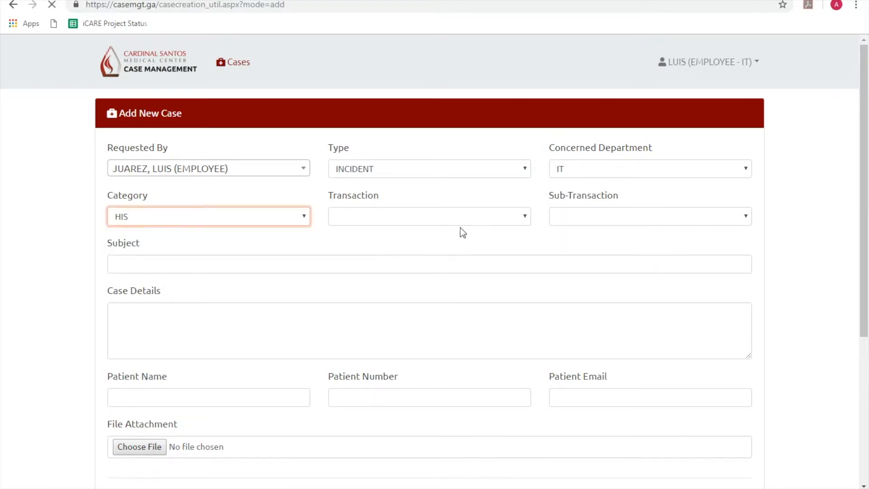
left_click(461, 222)
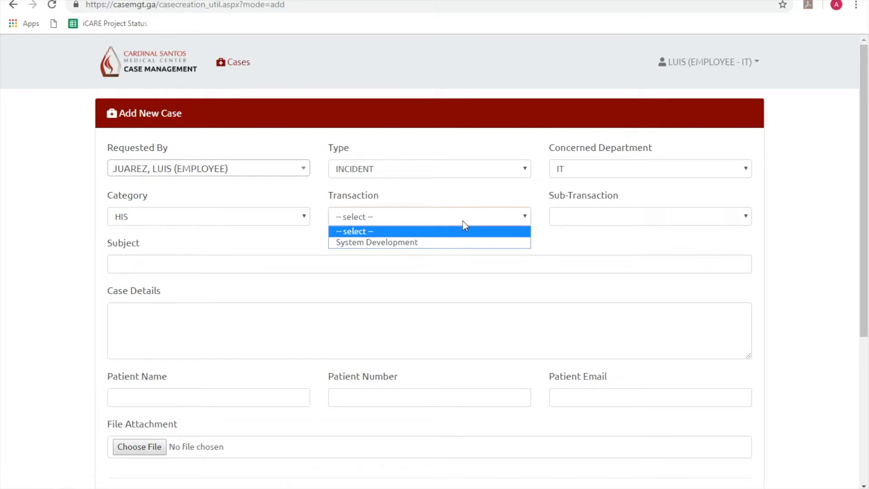
left_click(460, 243)
left_click(623, 222)
left_click(624, 242)
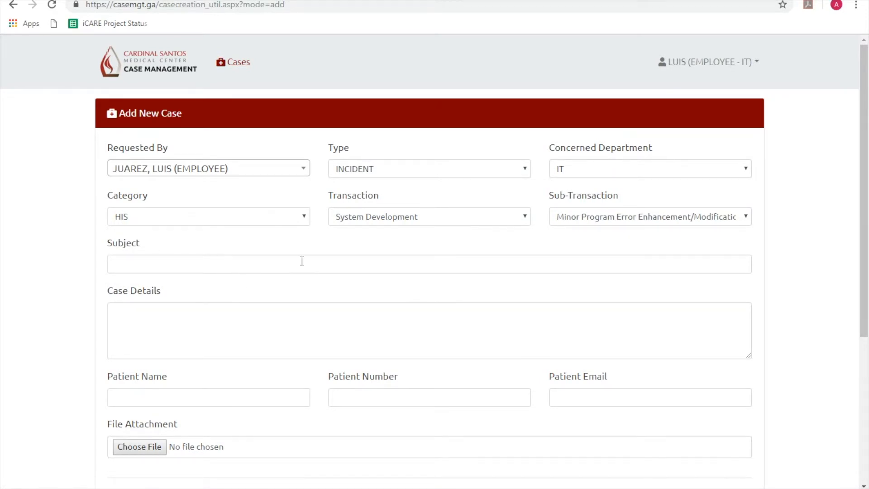
Enter subject 'HIS Error' and case details 'Module not working'.
left_click(280, 264)
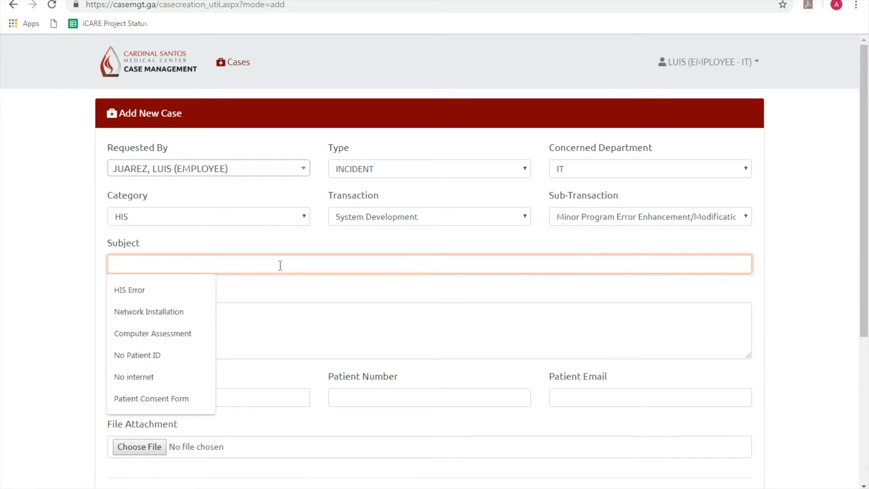
type("HIS Error")
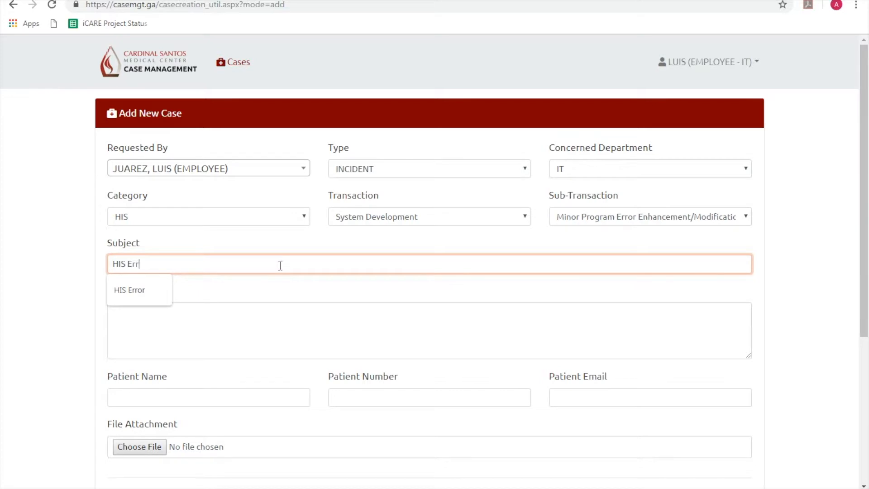
left_click(318, 324)
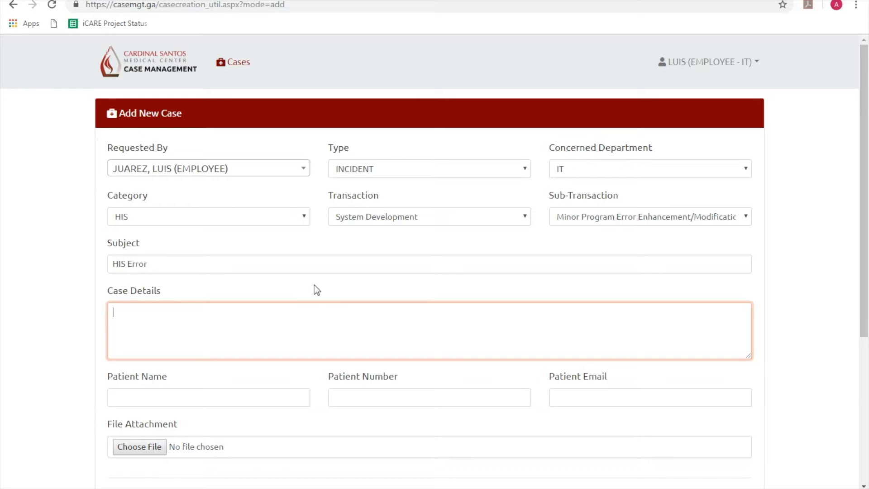
type("Module not working")
Pass over the patient name, number and email fields, leaving them blank.
left_click(164, 394)
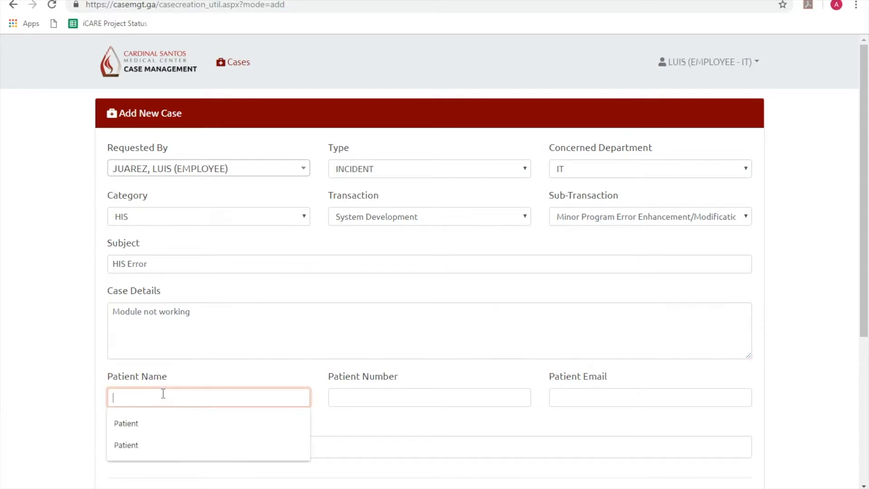
left_click(197, 373)
left_click(195, 391)
left_click(370, 401)
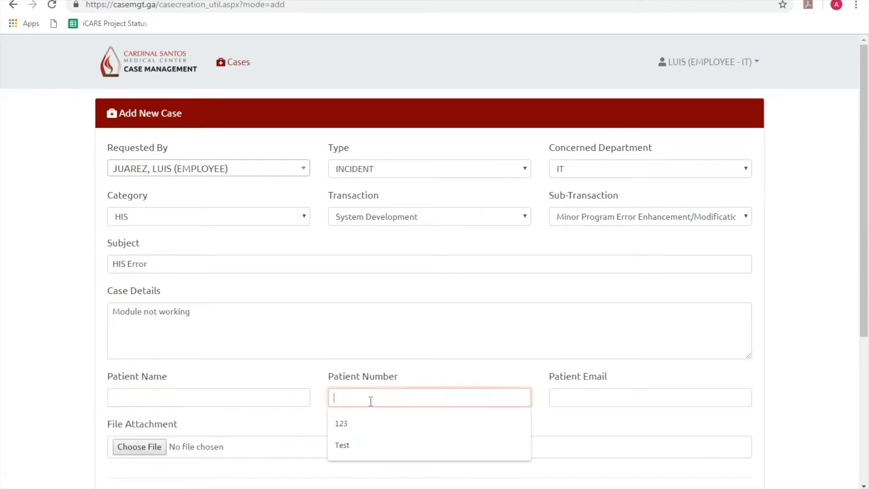
left_click(580, 397)
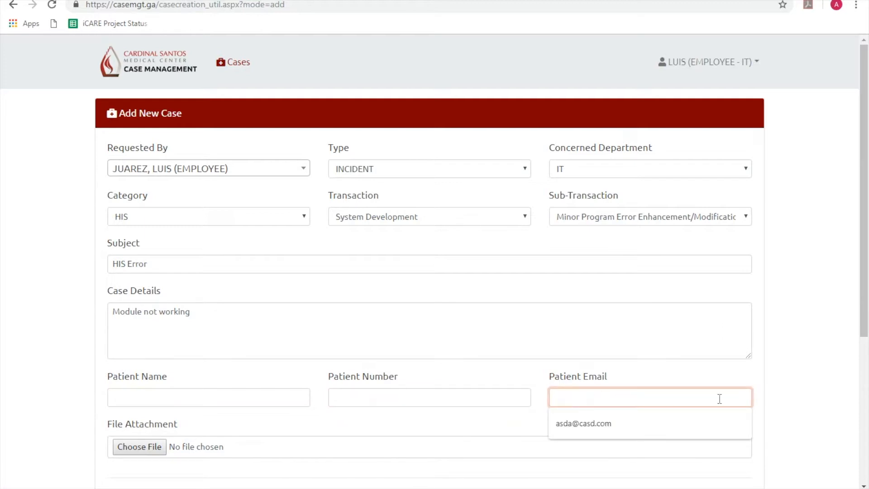
left_click(780, 404)
scroll(670, 436, "down", 3)
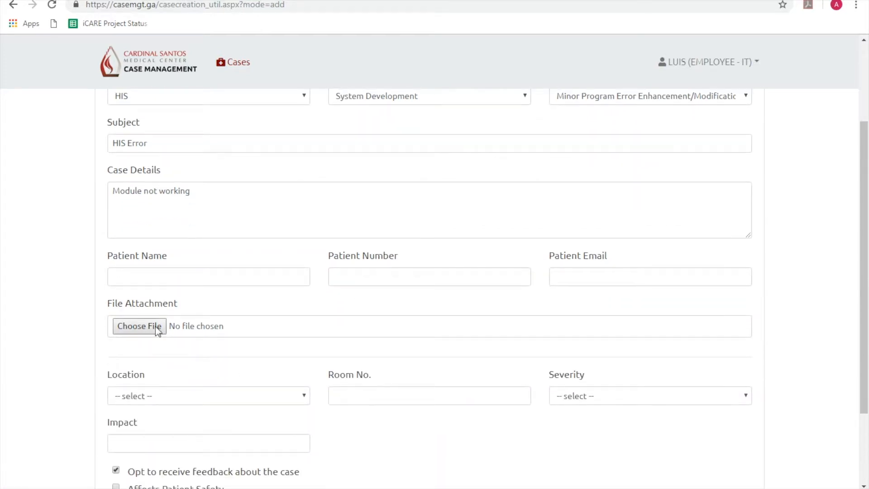
Skip the file attachment, set location to MAB2, and leave severity unselected.
left_click(159, 323)
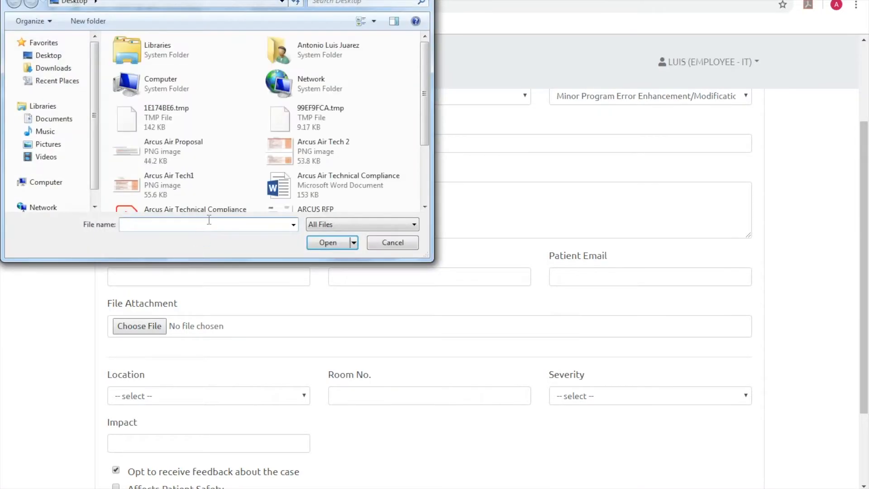
left_click(408, 240)
scroll(343, 321, "down", 3)
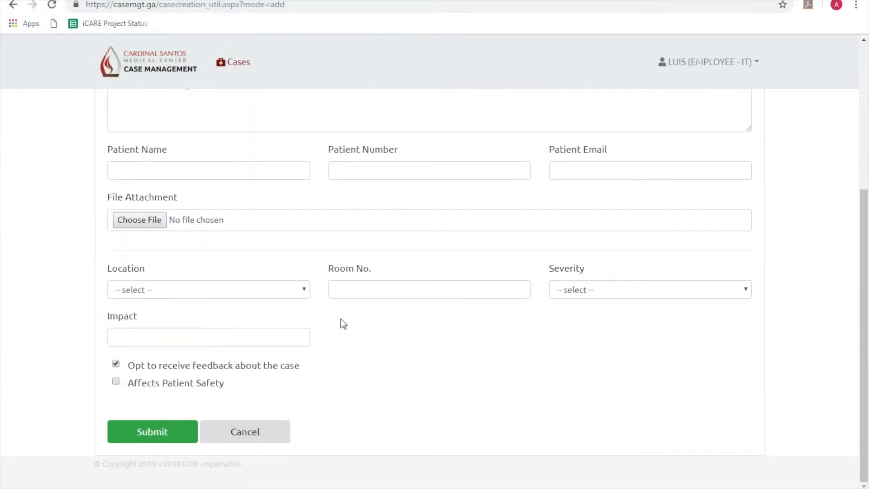
left_click(290, 295)
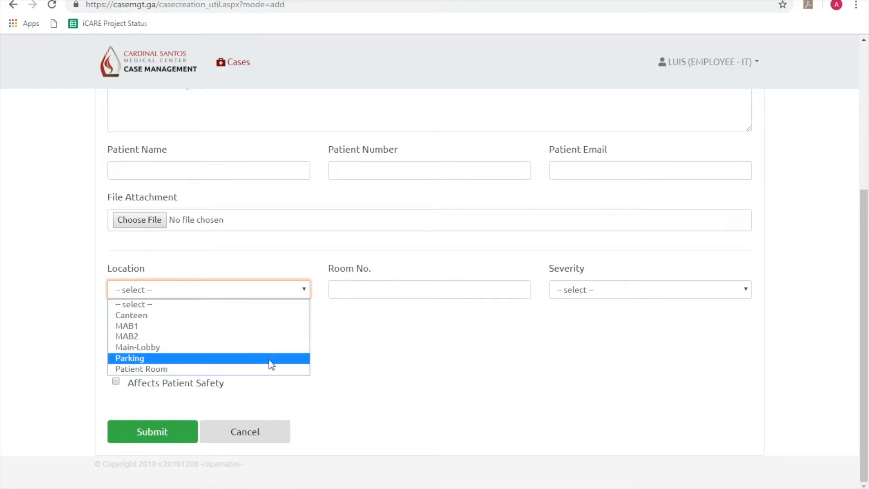
left_click(278, 336)
left_click(398, 291)
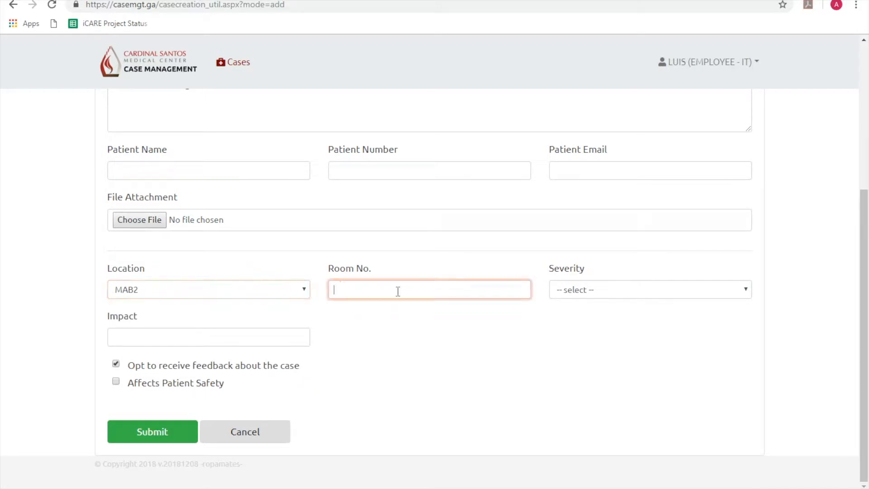
left_click(601, 292)
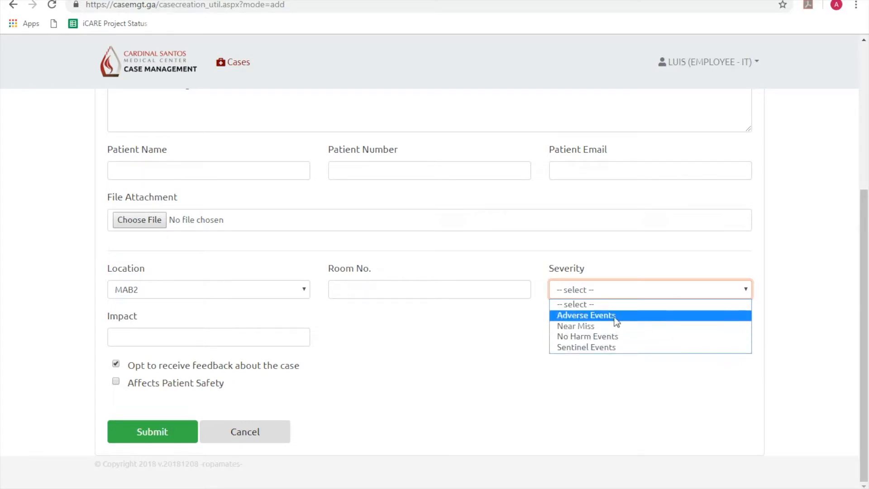
left_click(518, 337)
Enter impact 'Prevents posting of transaction' and submit the incident case.
left_click(201, 338)
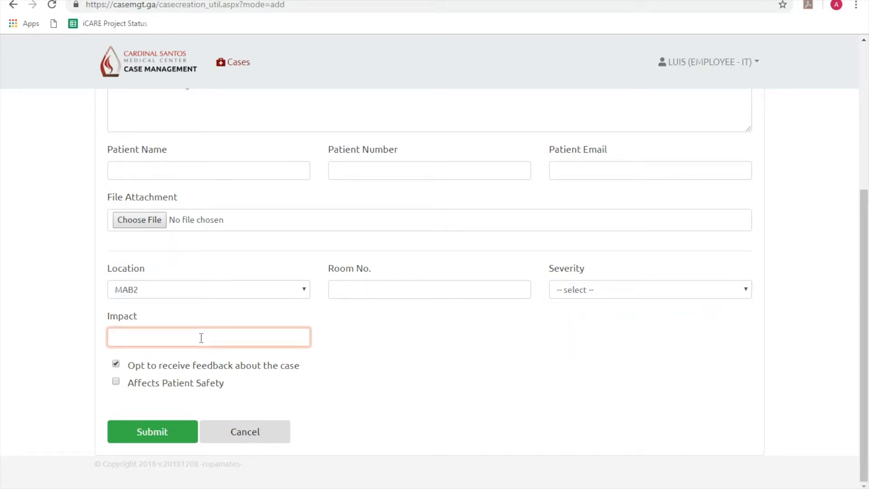
type("Prevents posting of transaction")
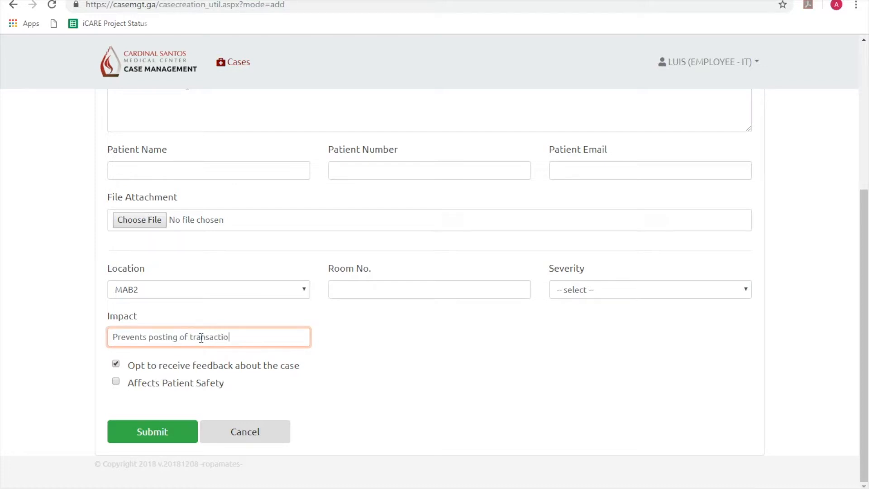
left_click(177, 433)
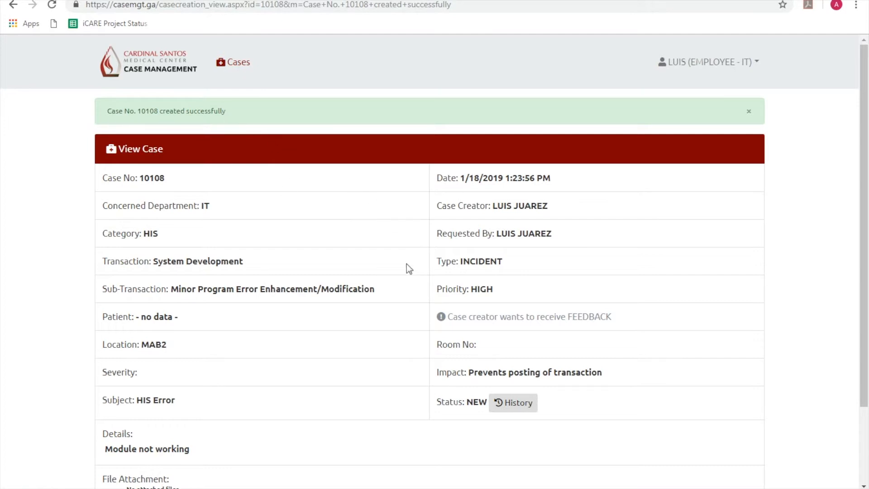
Review created case 10108, read its creation email in Outlook, and return to the case page.
scroll(382, 335, "down", 2)
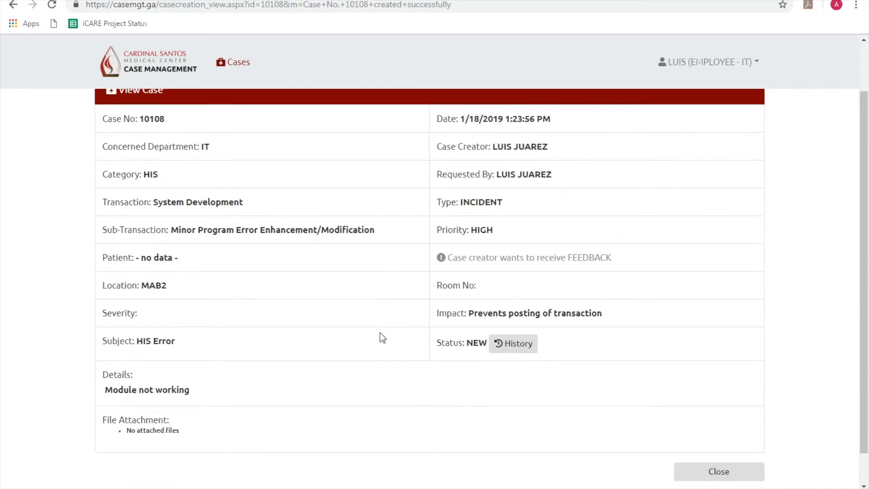
scroll(380, 348, "down", 1)
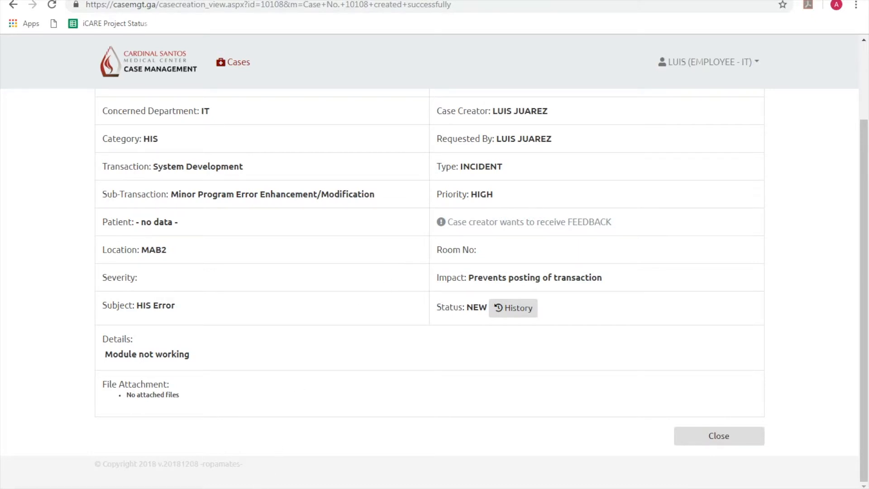
left_click(240, 488)
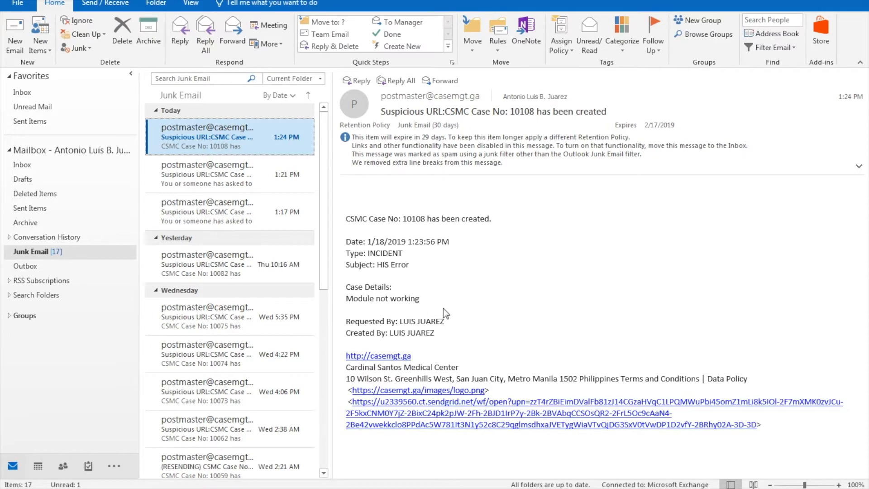
key("alt+Tab")
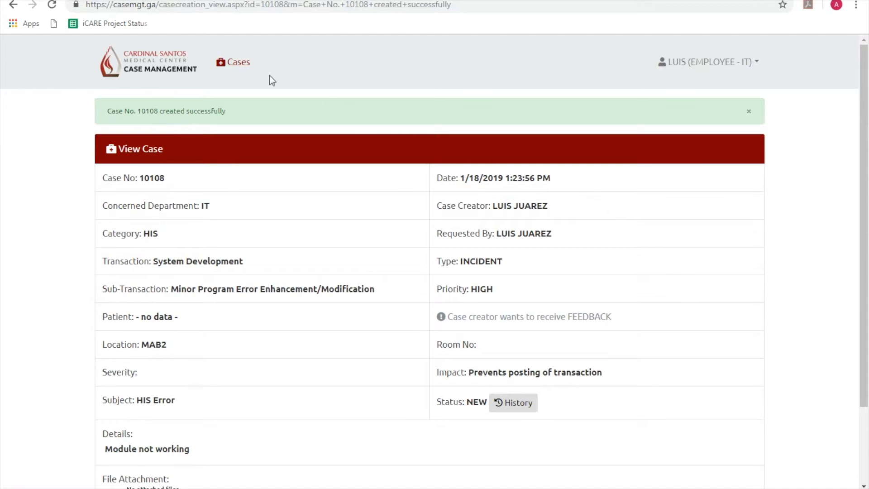
Expand case 10108 in the Cases list, refresh until it shows VALIDATED, then go to the Dashboard.
left_click(221, 67)
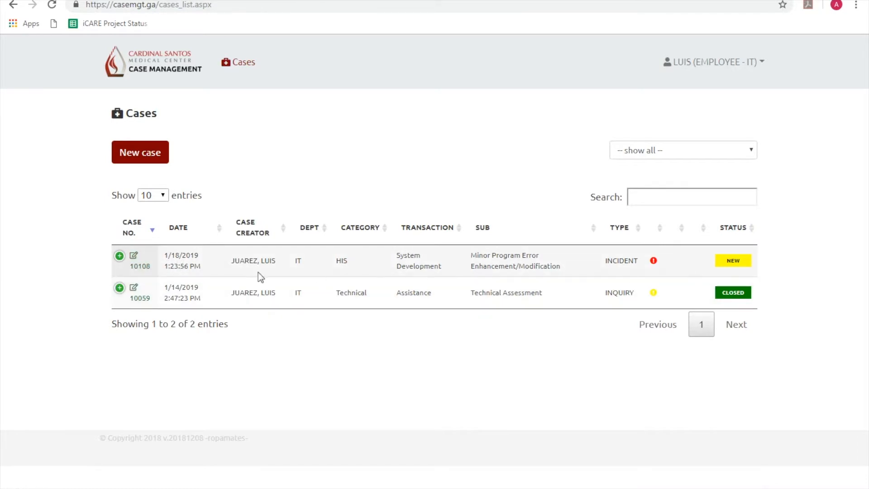
left_click(119, 256)
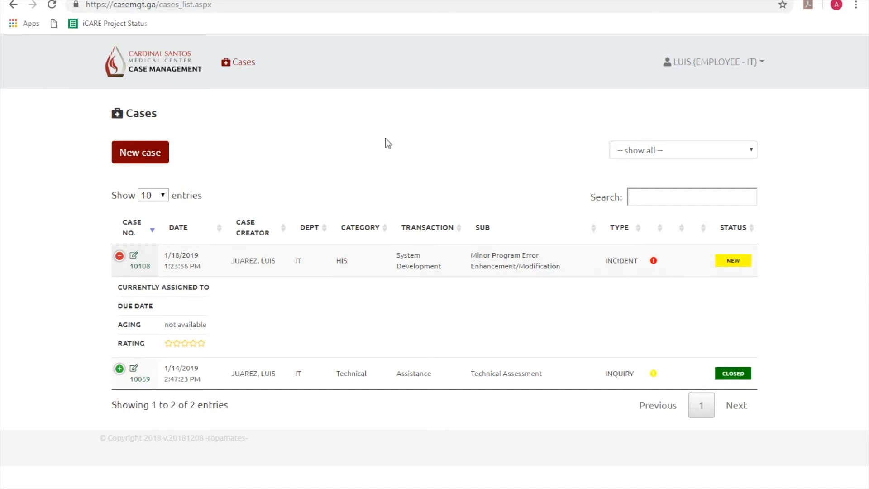
left_click(52, 4)
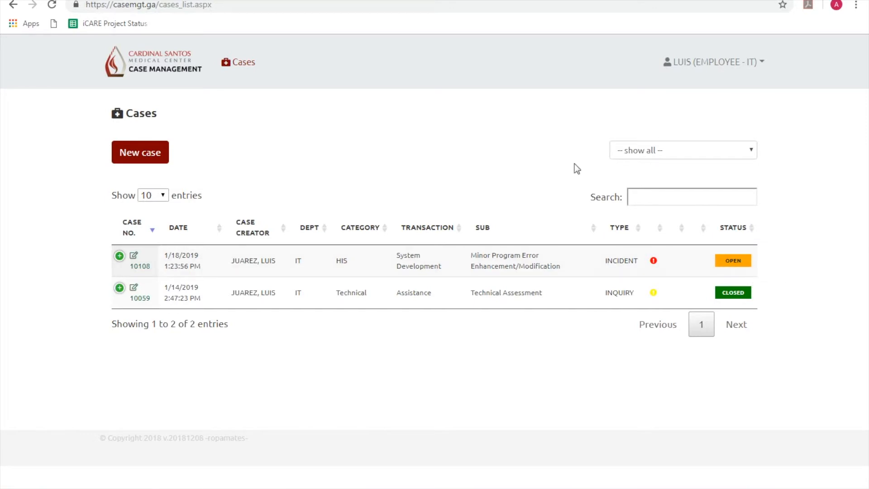
left_click(52, 5)
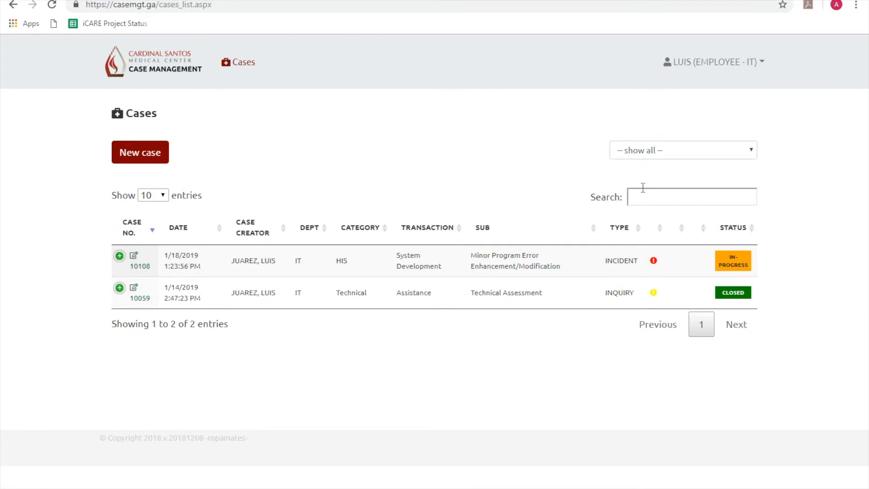
left_click(53, 5)
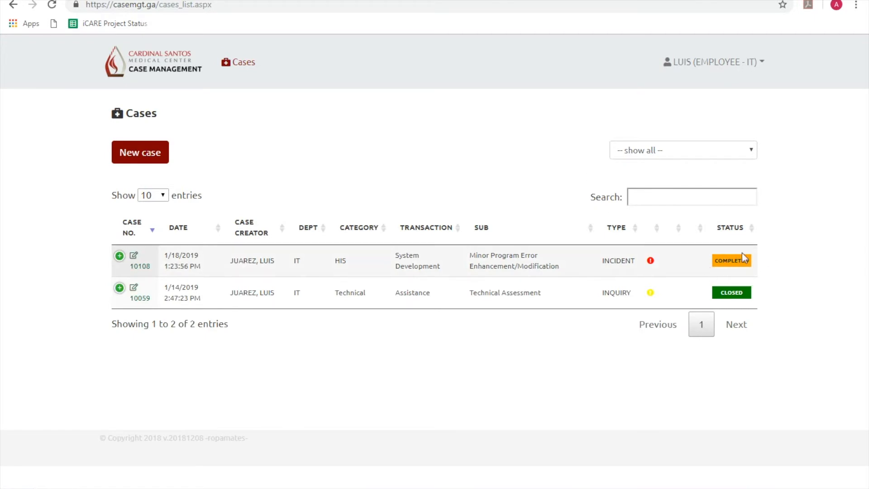
left_click(170, 70)
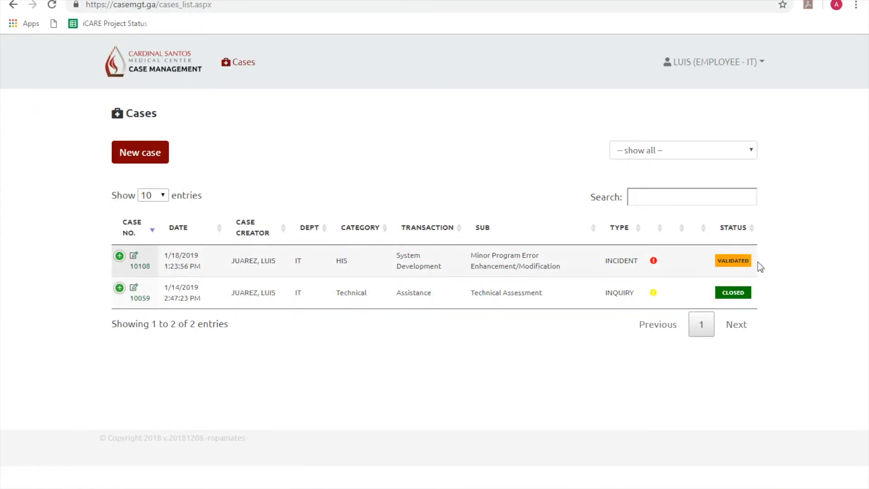
left_click(185, 77)
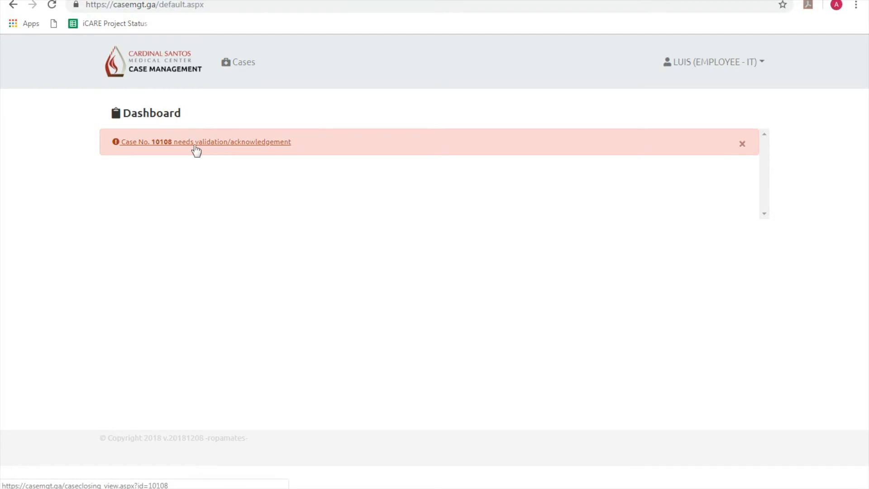
Open case 10108 from the validation alert and confirm marking it CLOSED.
left_click(167, 146)
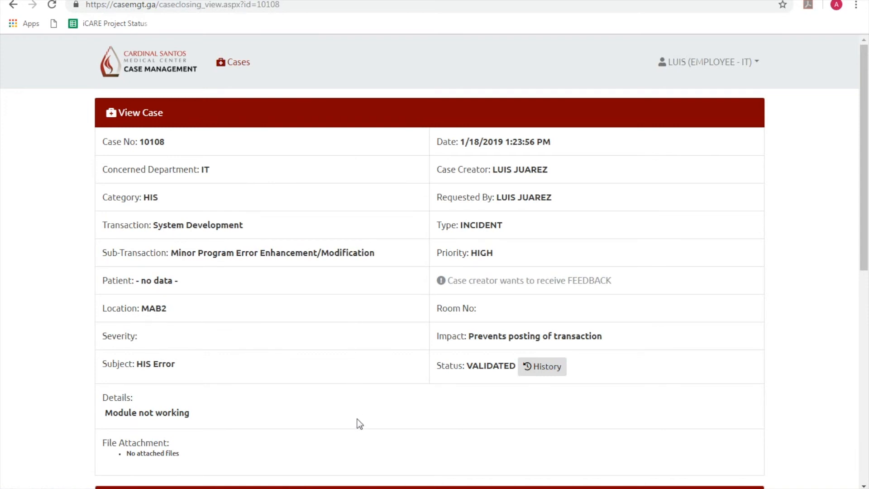
scroll(357, 419, "down", 5)
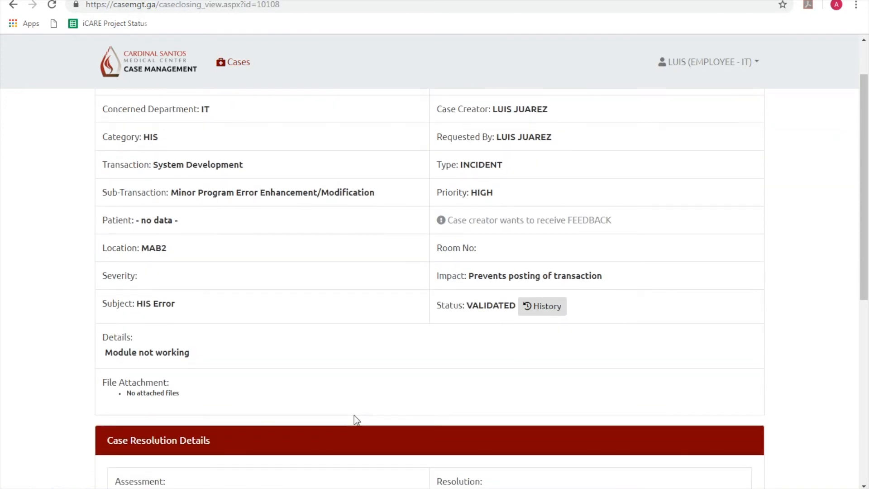
scroll(357, 408, "down", 2)
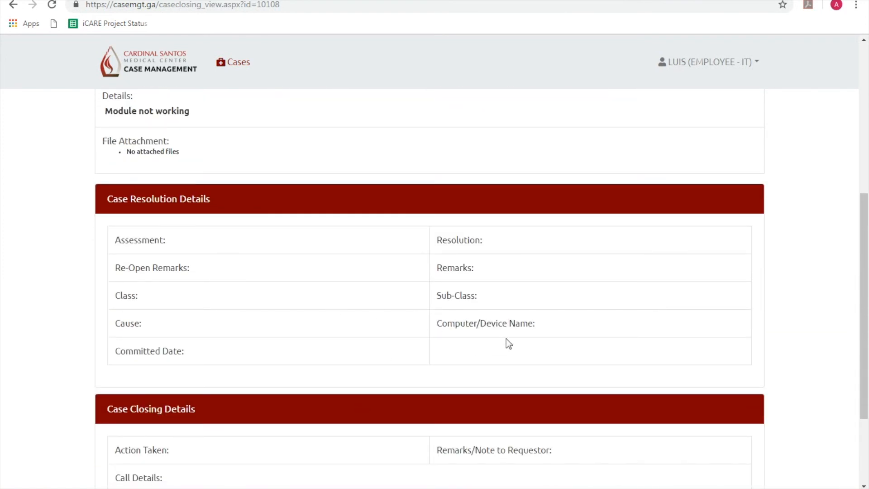
scroll(478, 353, "down", 3)
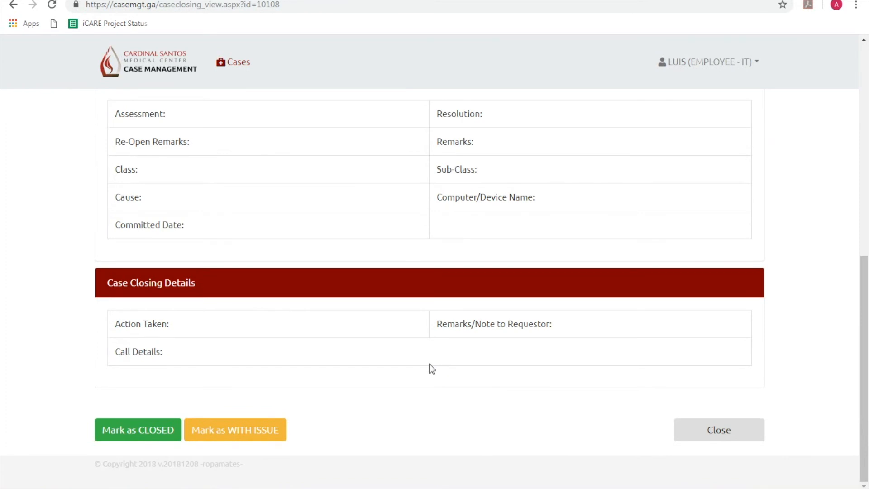
left_click(157, 435)
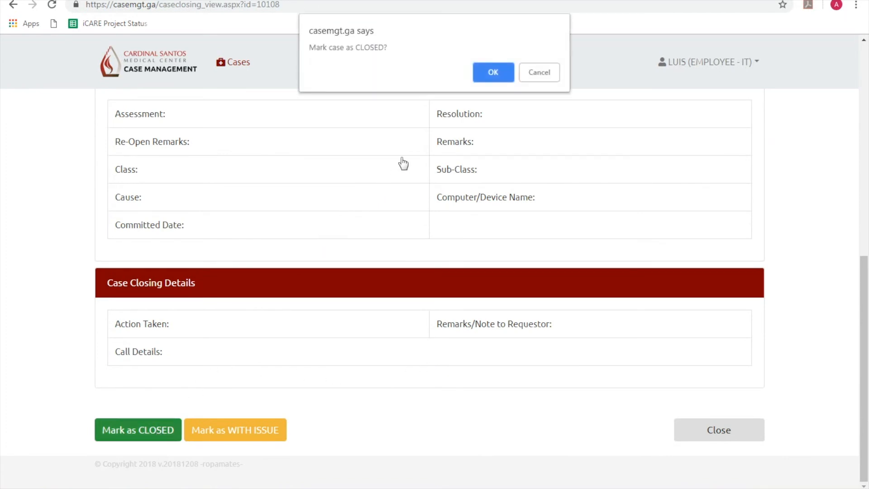
left_click(484, 75)
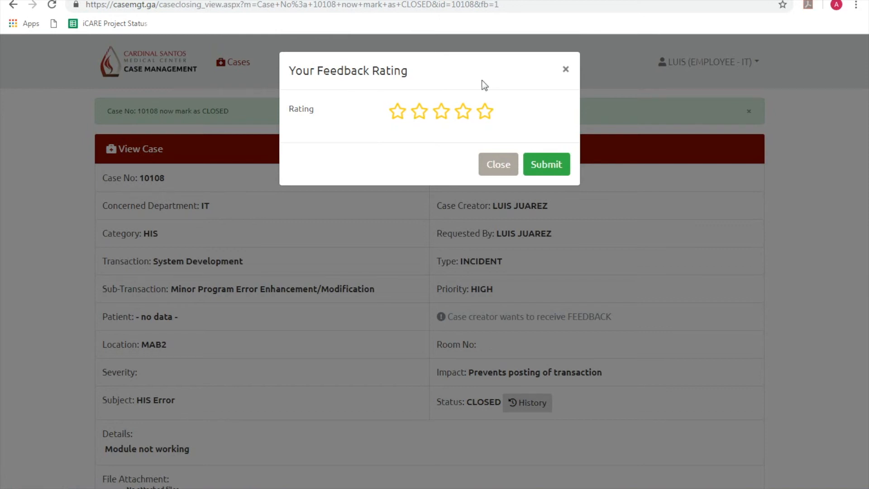
Rate case 10108 five stars with the Efficient Service commendation, then view its closure email.
left_click(484, 112)
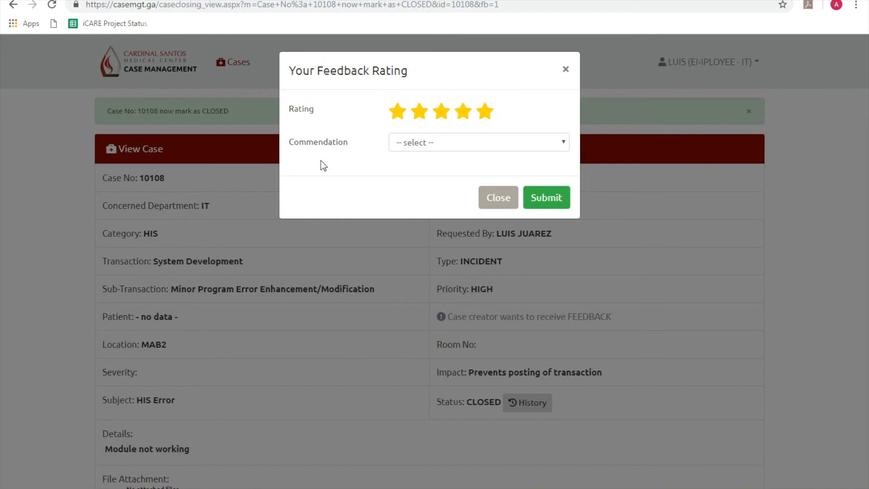
left_click(558, 144)
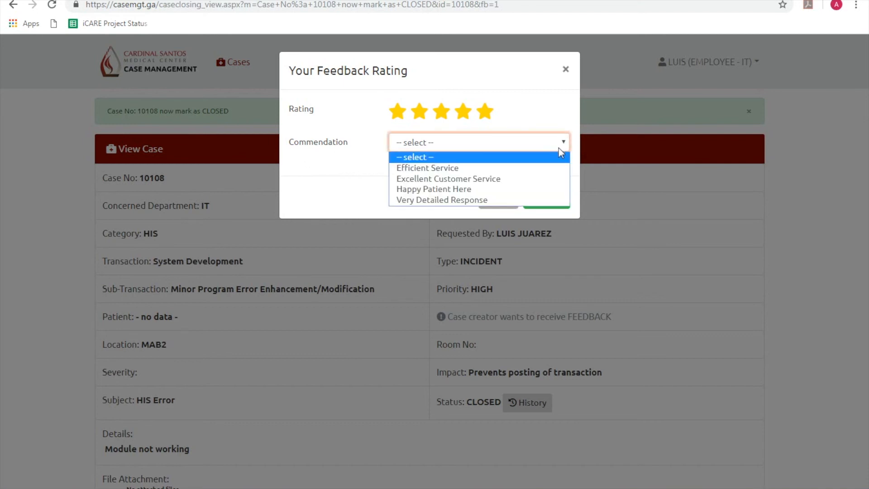
left_click(547, 169)
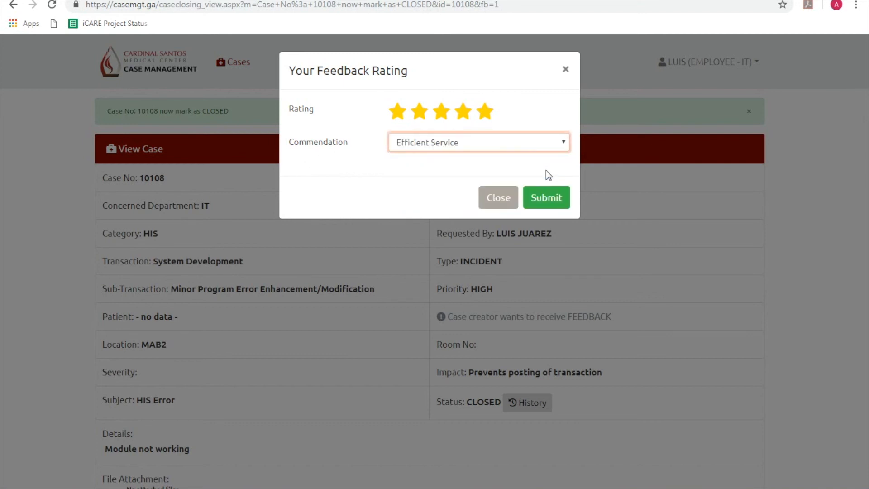
left_click(547, 198)
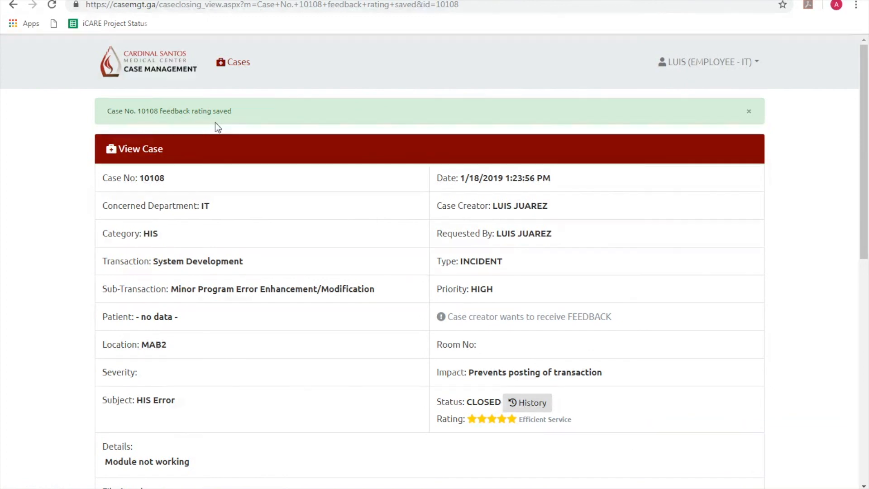
key("alt+Tab")
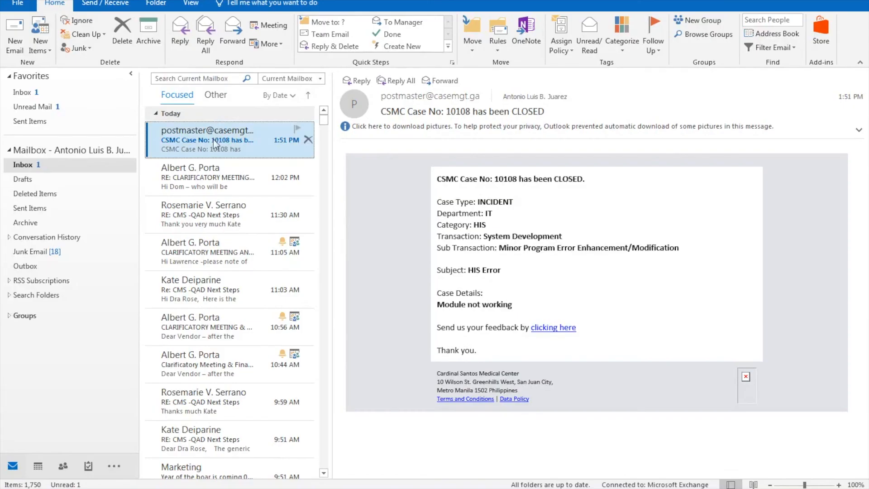